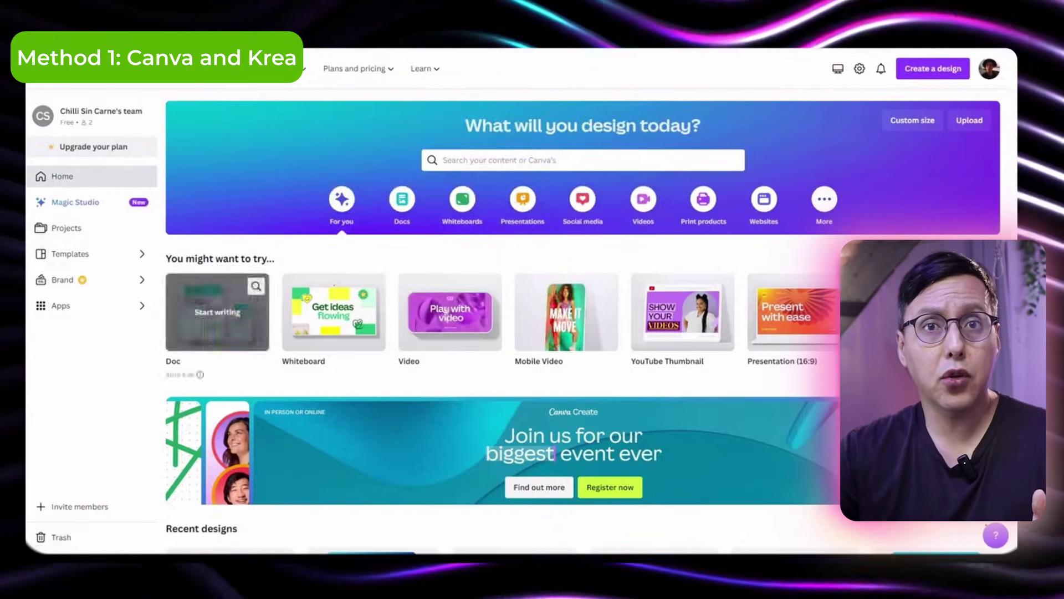
Step: Delete the TECH + DESIGN + TRENDS tagline so page 3 shows only the TRAFICANT3 logo, then open Share
scroll(233, 321, "down", 4)
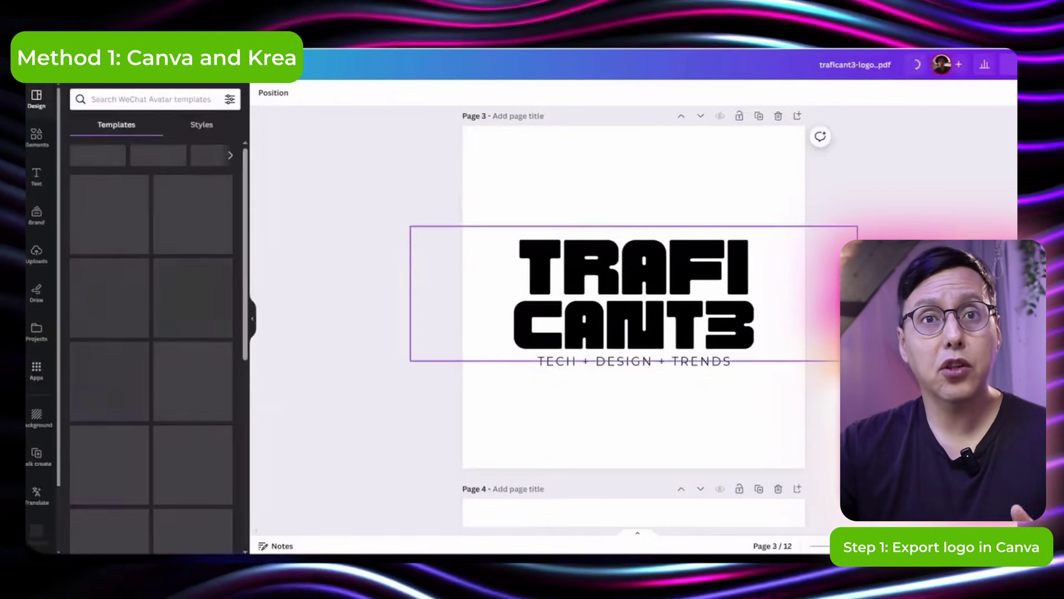
left_click(633, 361)
key("Delete")
left_click(634, 294)
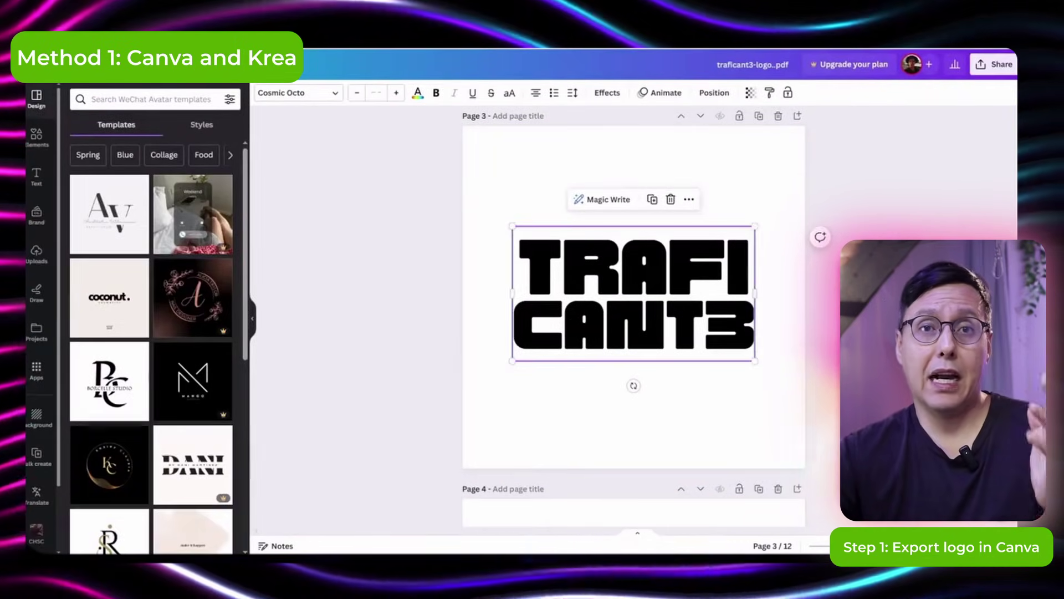
key("Escape")
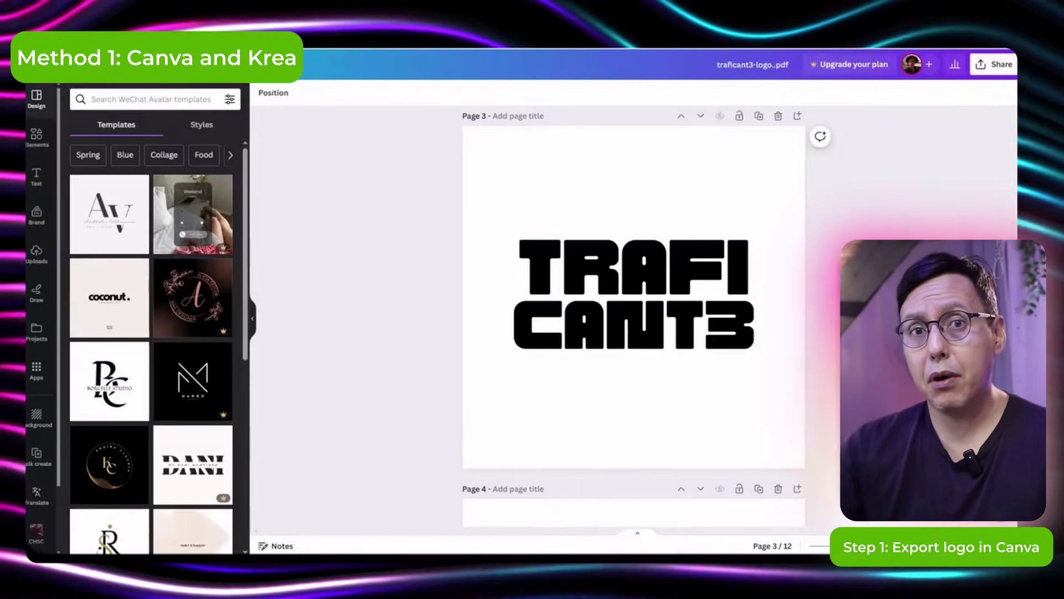
left_click(994, 64)
Step: Download only Page 3 (current page) of the logo design as a PNG
left_click(826, 315)
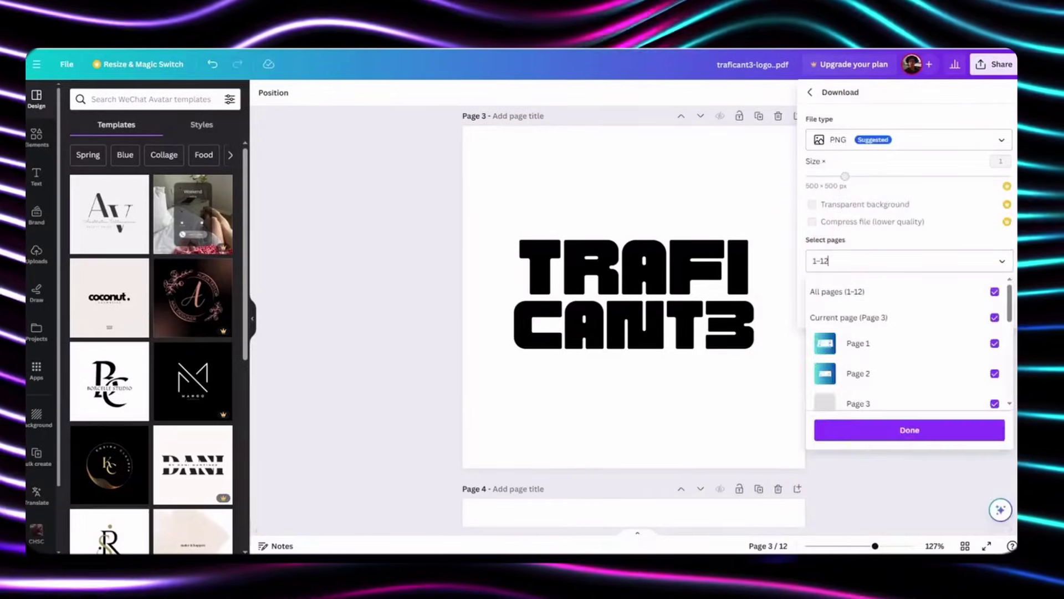
key("Escape")
left_click(828, 260)
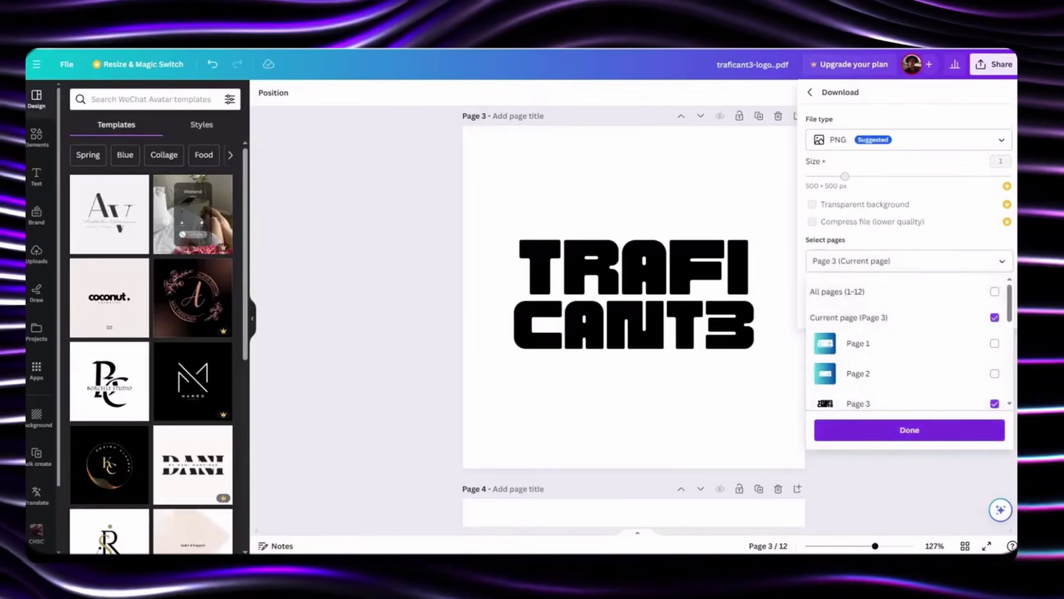
key("Escape")
key("Return")
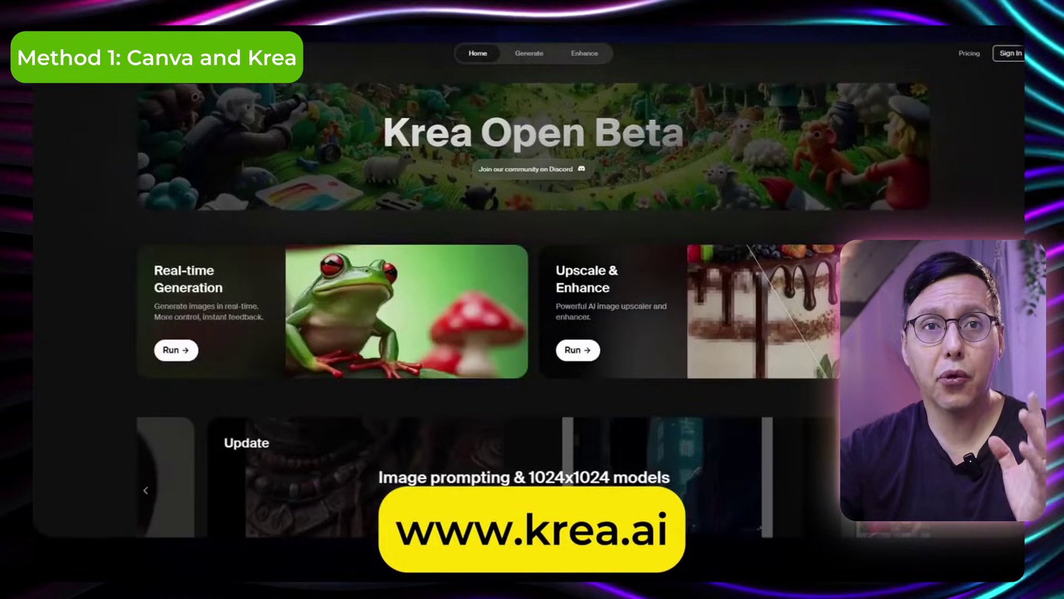
Step: Scroll through the krea.ai home page to find and open the Logo Illusions app
scroll(532, 300, "down", 10)
scroll(532, 300, "up", 10)
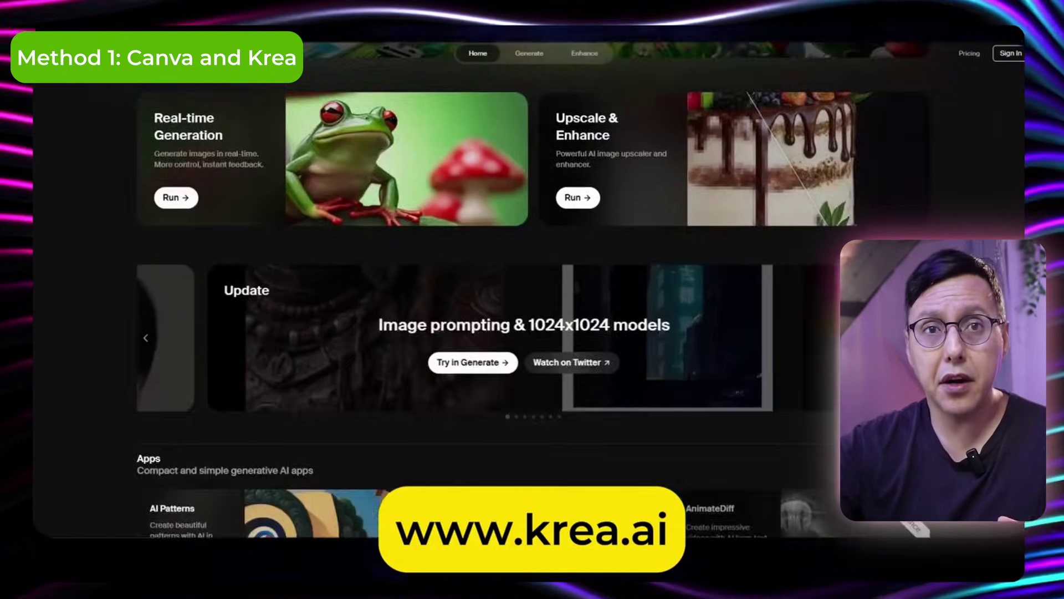
scroll(533, 299, "down", 3)
scroll(532, 300, "up", 2)
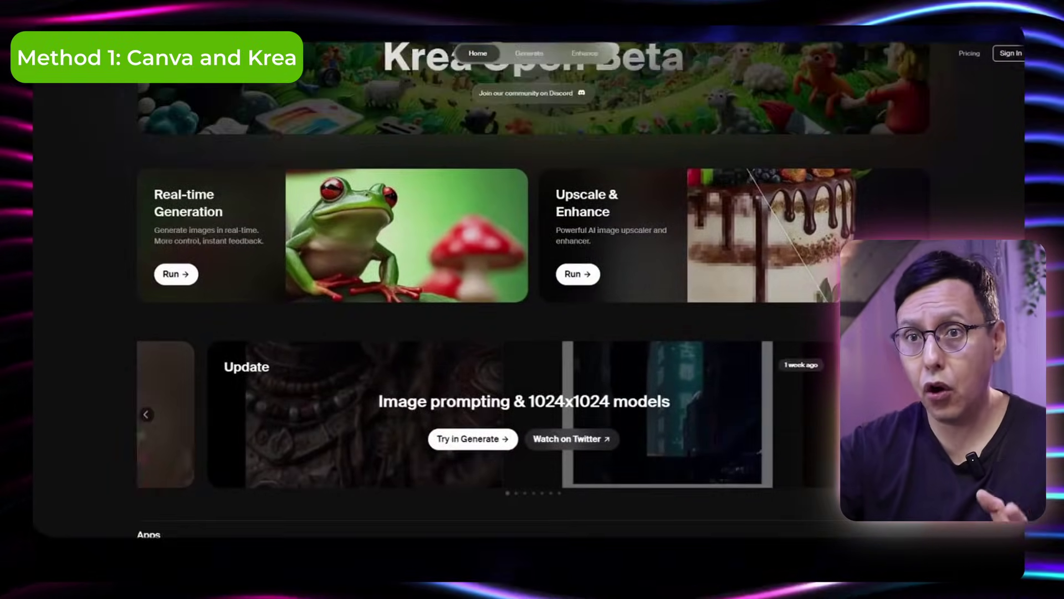
scroll(533, 299, "down", 4)
scroll(533, 300, "down", 2)
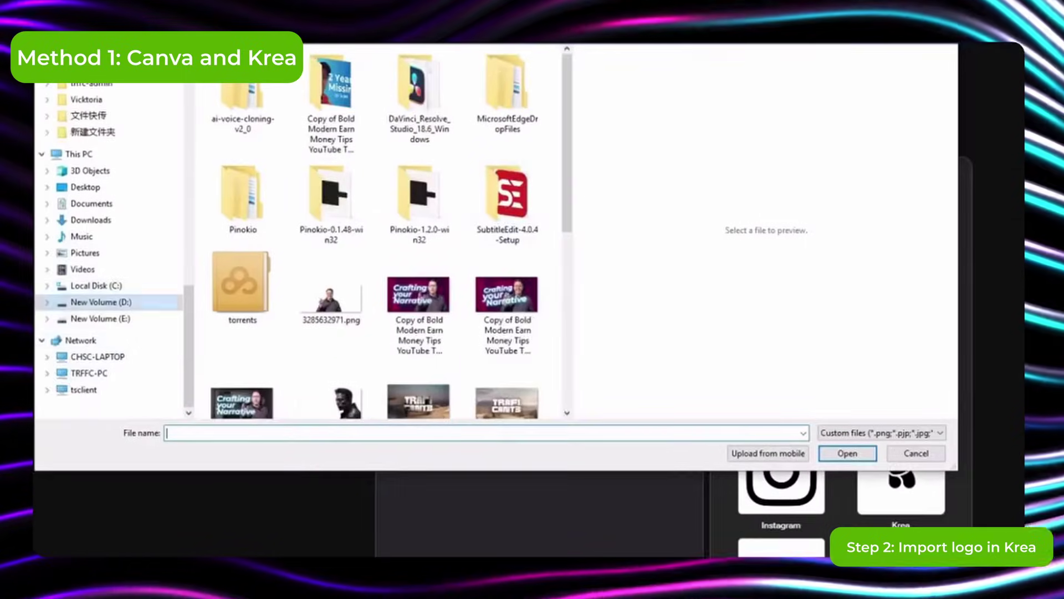
Step: Upload the exported TRAFICANT3 logo PNG as the custom logo and generate the Andean village illusion
scroll(421, 239, "down", 5)
double_click(417, 228)
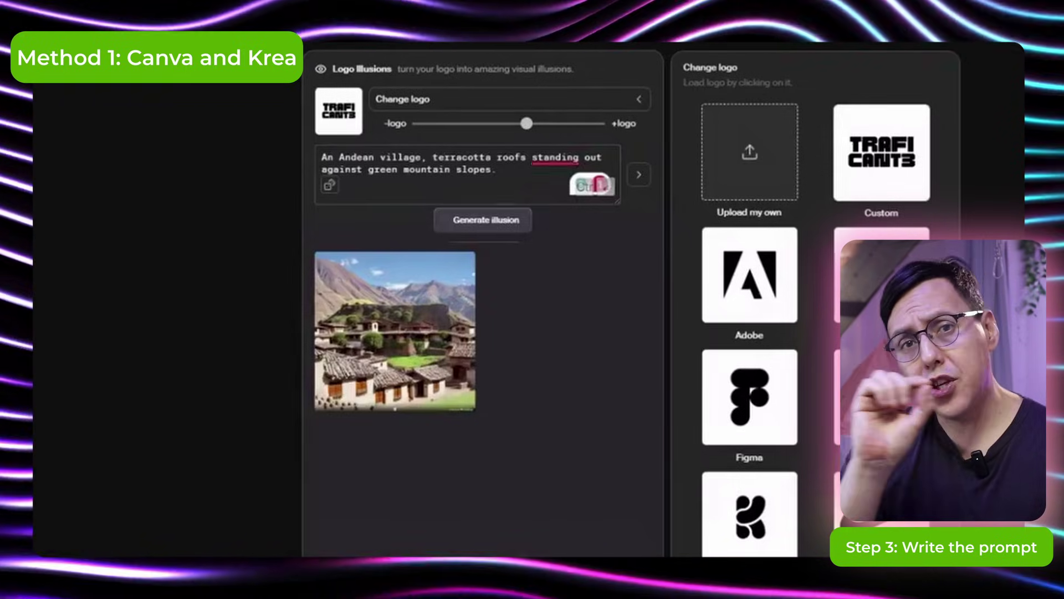
Step: Push the logo slider toward +logo, delete the old village image, and regenerate the illusion
left_click_drag(526, 123, 599, 123)
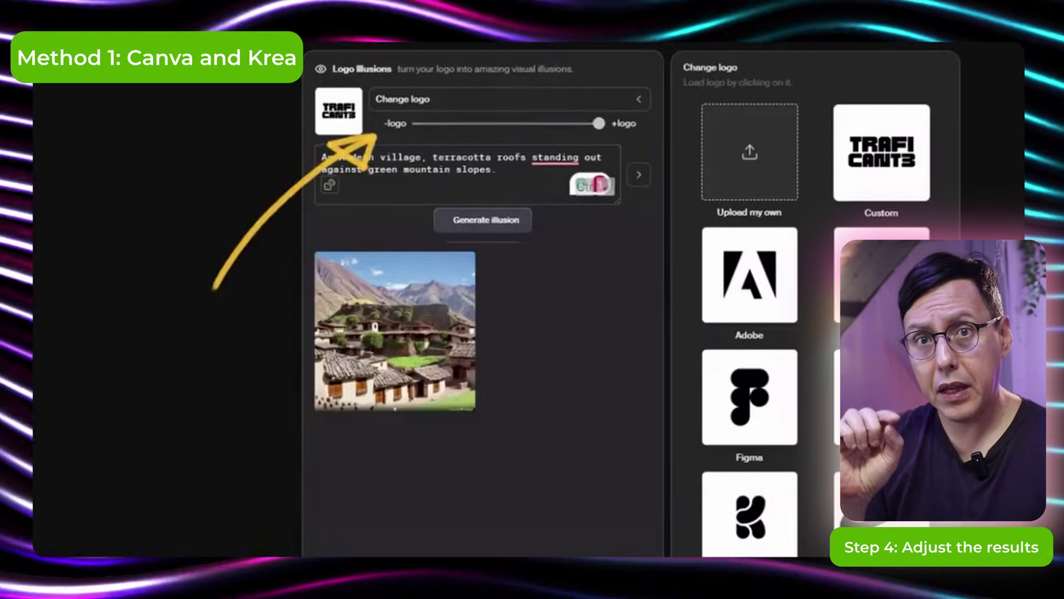
mouse_move(395, 332)
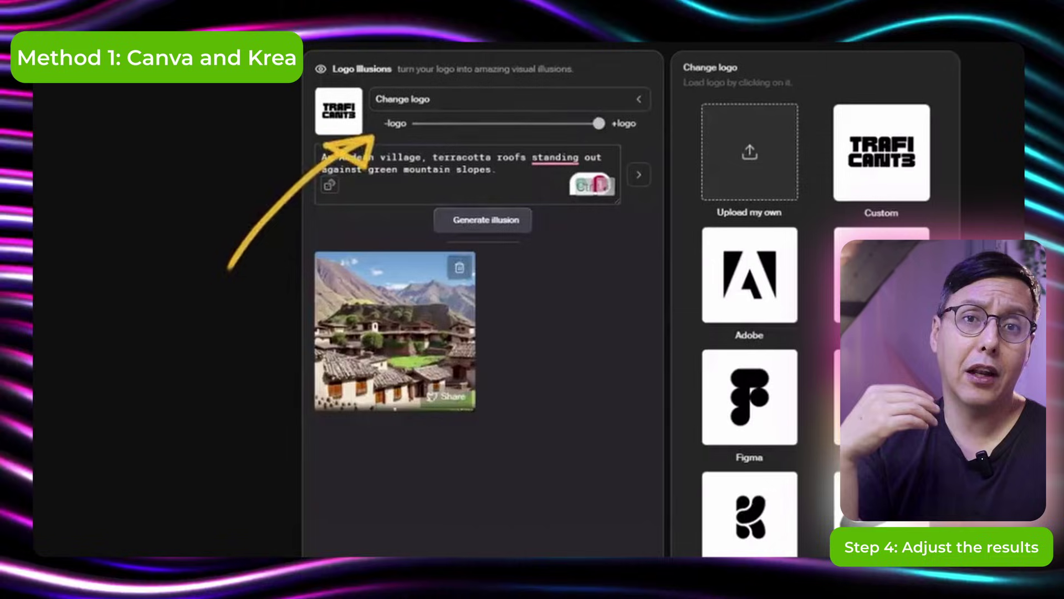
left_click(460, 268)
left_click(487, 220)
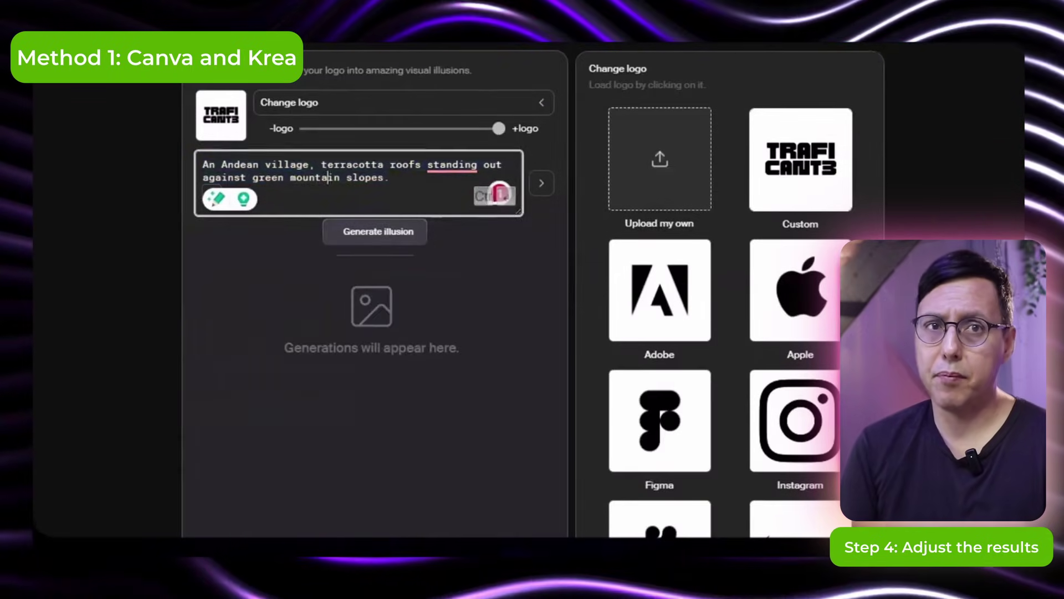
Step: Replace the prompt with 'A desert landscape with a logo in metallic letters TRAFICANT3 on top' and generate
key("BackSpace")
type("A desert")
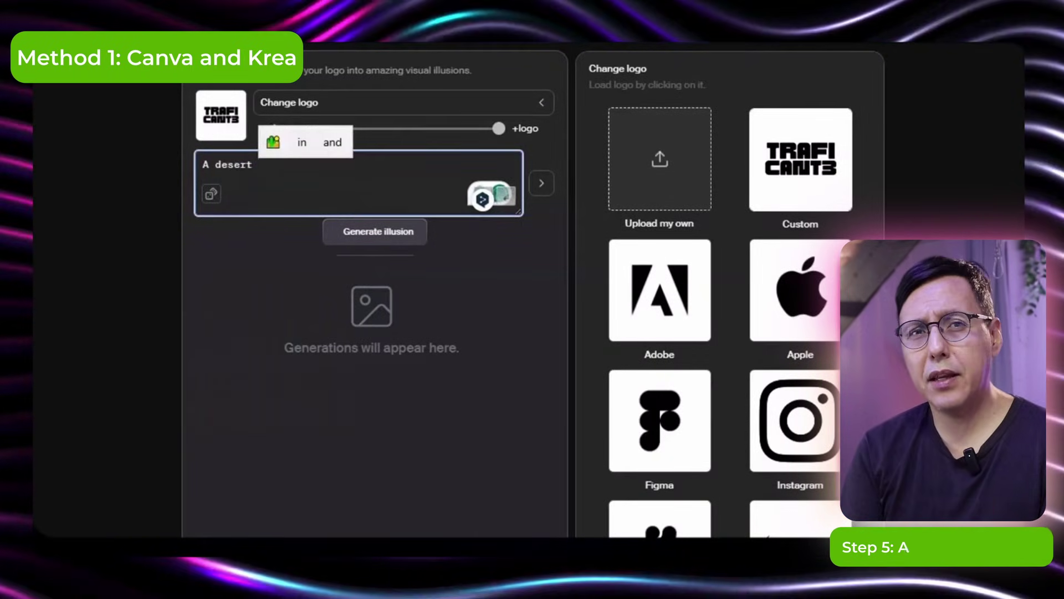
type(" landscape with a logo in letters TRAFICANT3 on top")
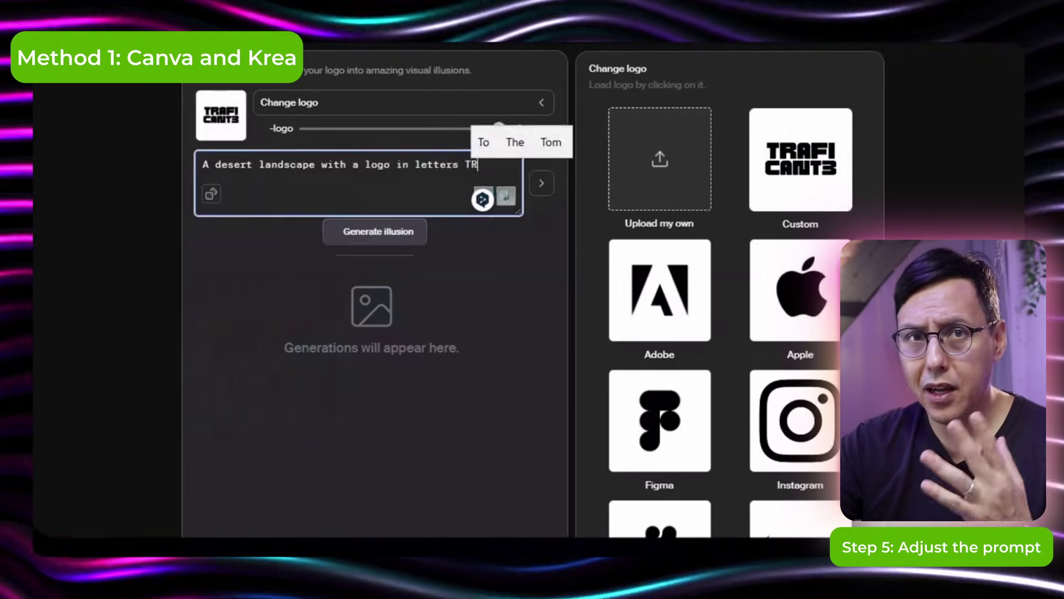
left_click(415, 165)
type("metallic")
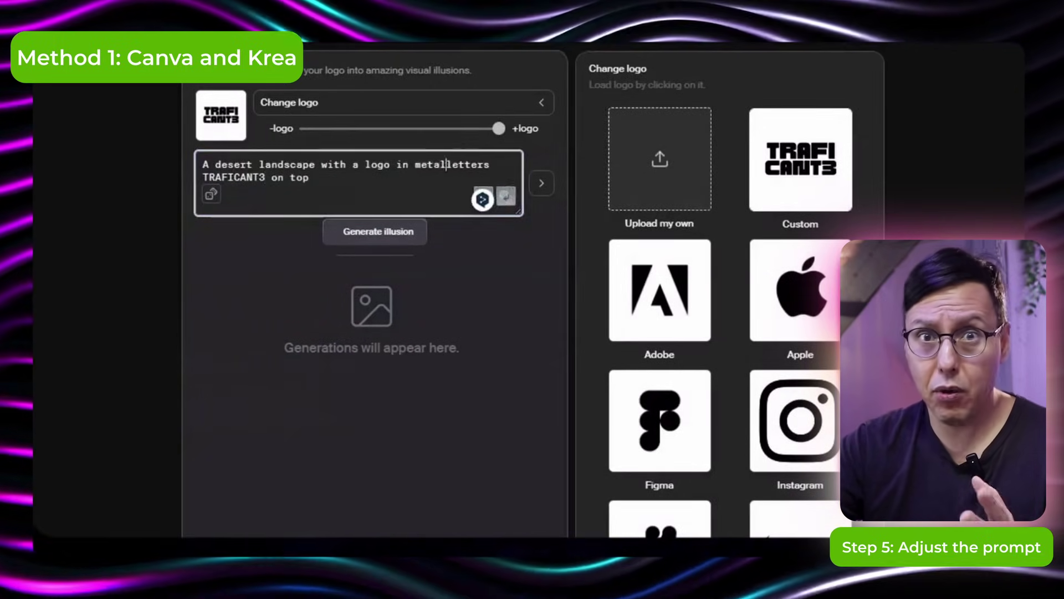
key("ctrl+Return")
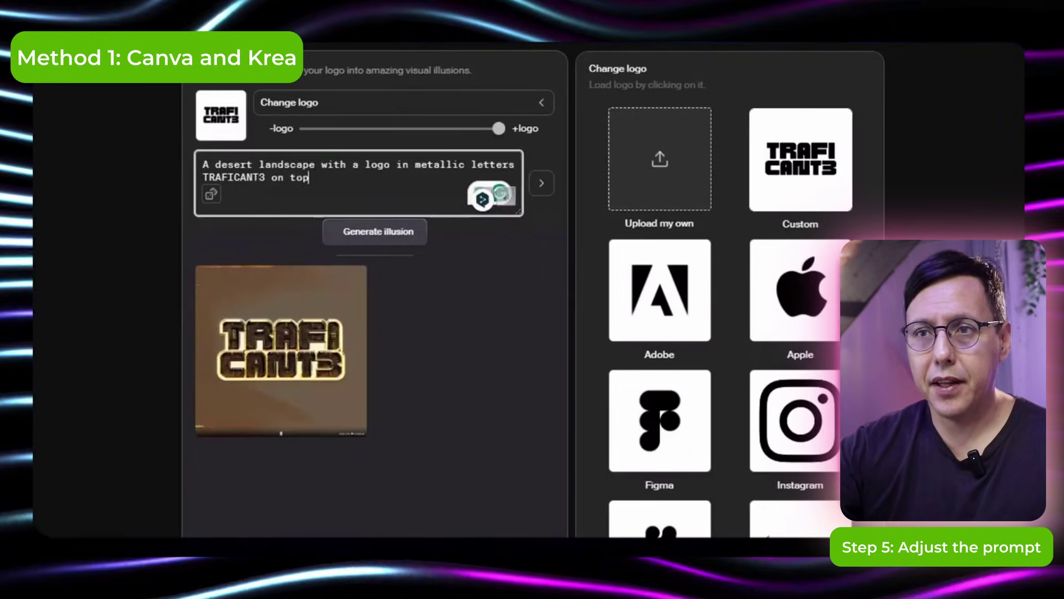
Step: Load the Whimsical village preset from the Prompt manager and generate a new illusion
left_click(482, 198)
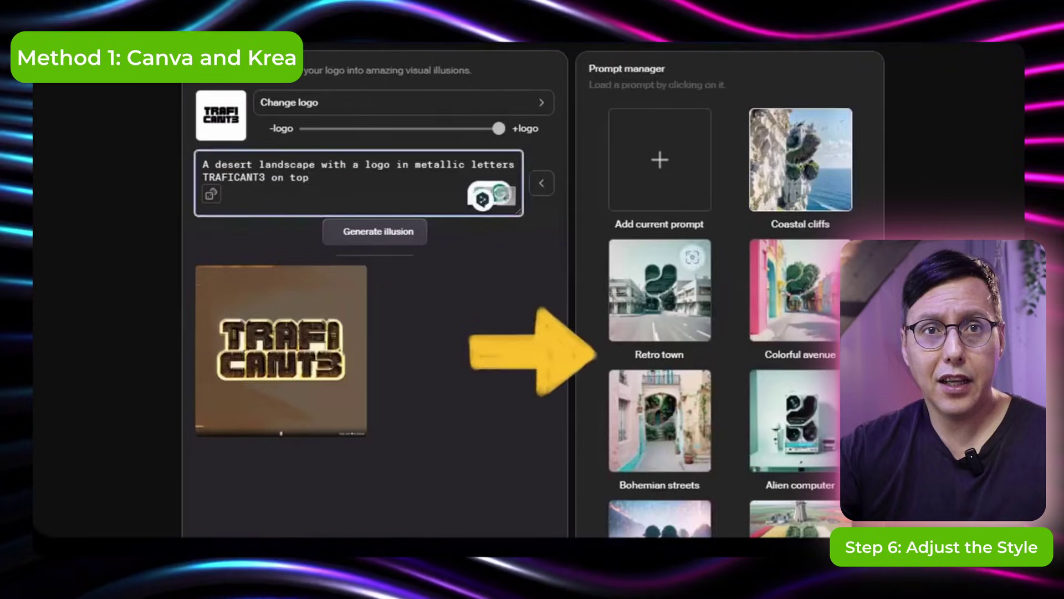
scroll(659, 460, "down", 2)
scroll(659, 459, "down", 4)
left_click(660, 283)
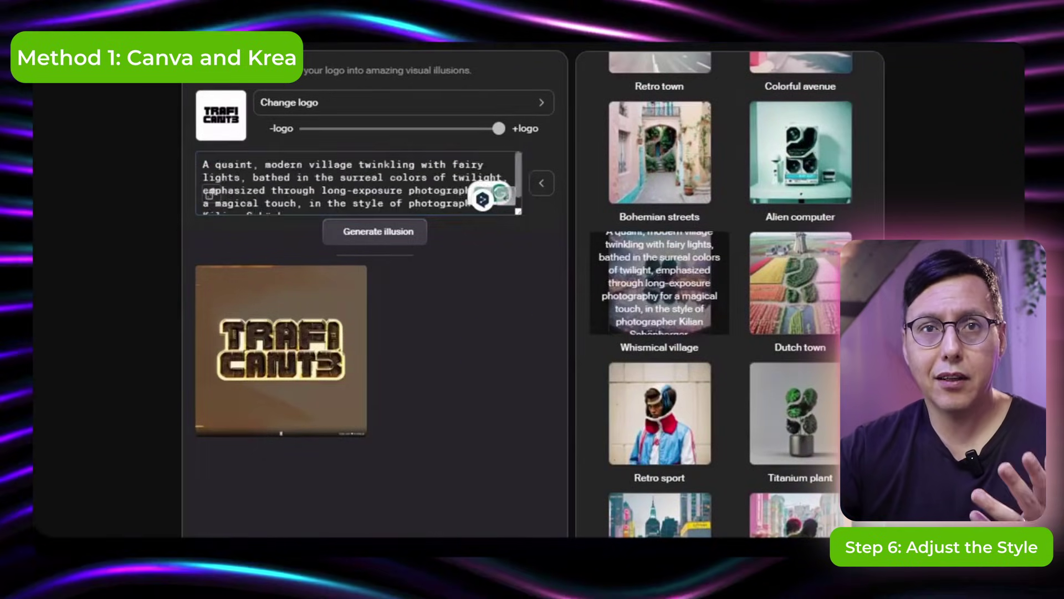
left_click(375, 231)
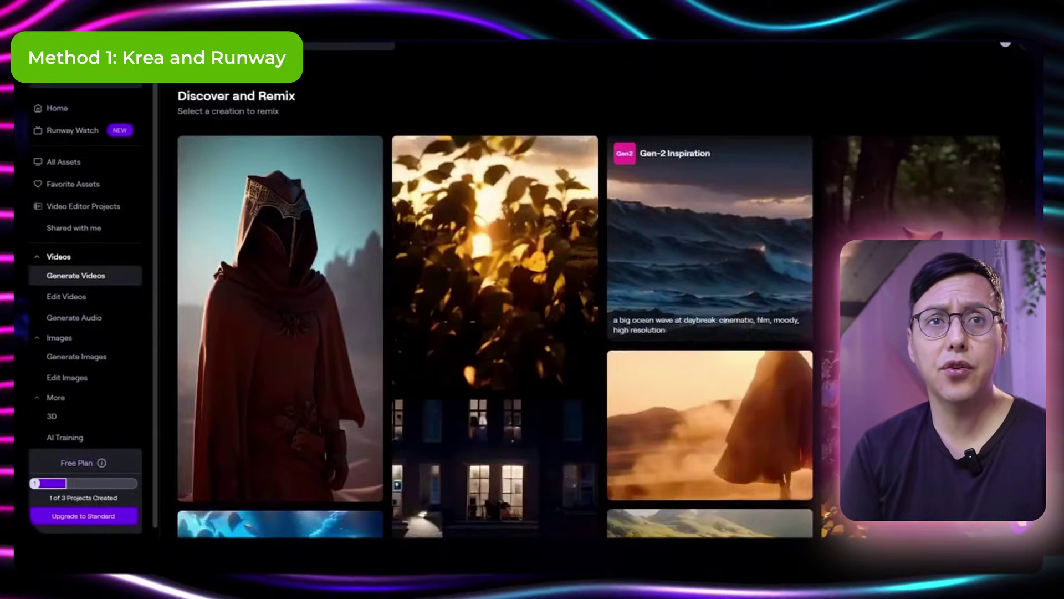
Step: Go to Runway Home, locate the Text/Image to Video (Gen-2) tool, and fetch the image from File Explorer
scroll(598, 332, "down", 10)
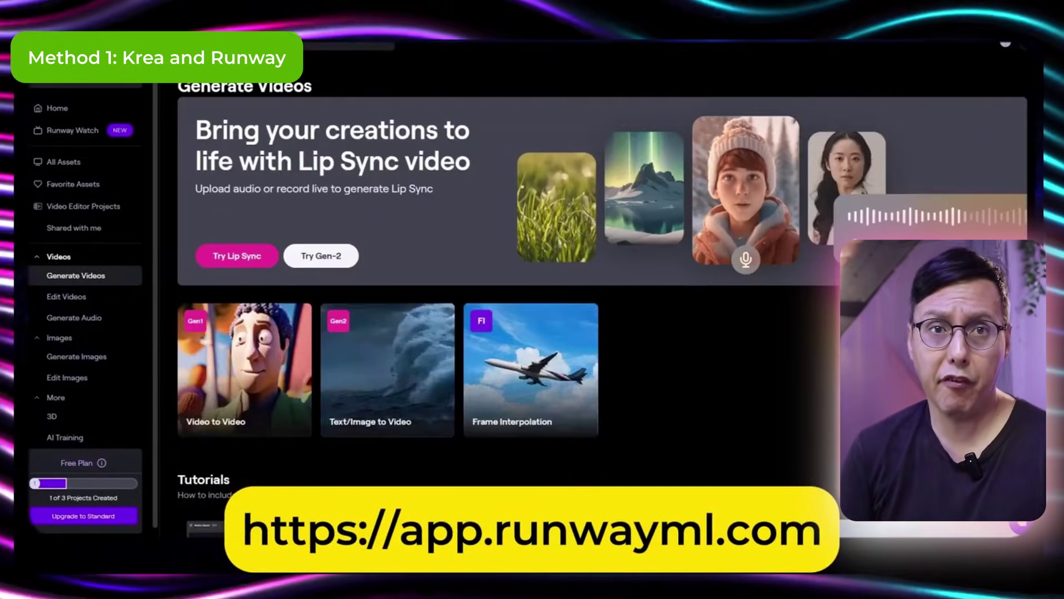
left_click(58, 107)
scroll(600, 277, "down", 3)
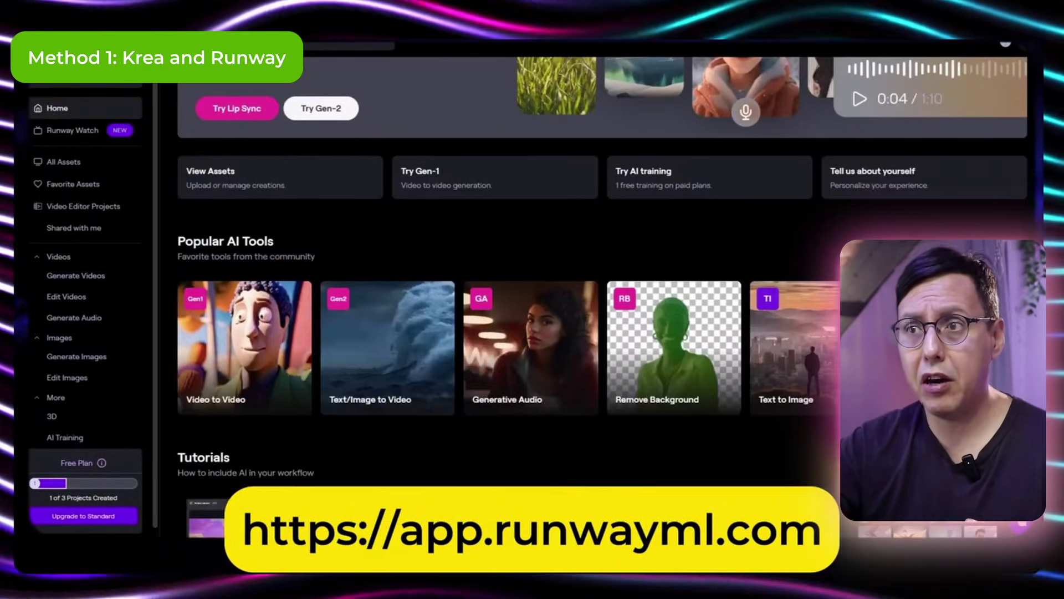
mouse_move(388, 348)
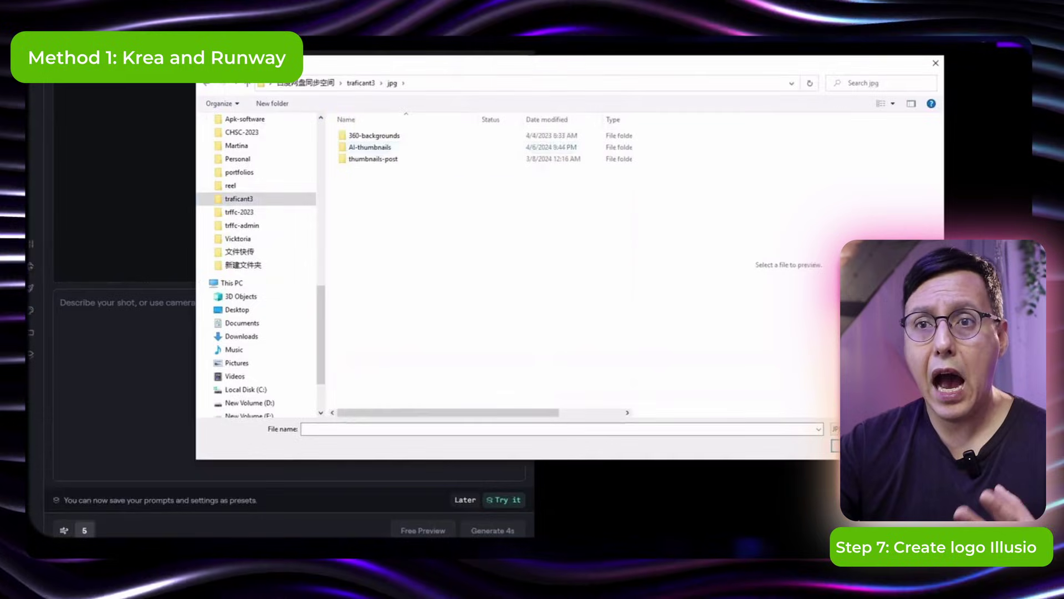
key("super+Tab")
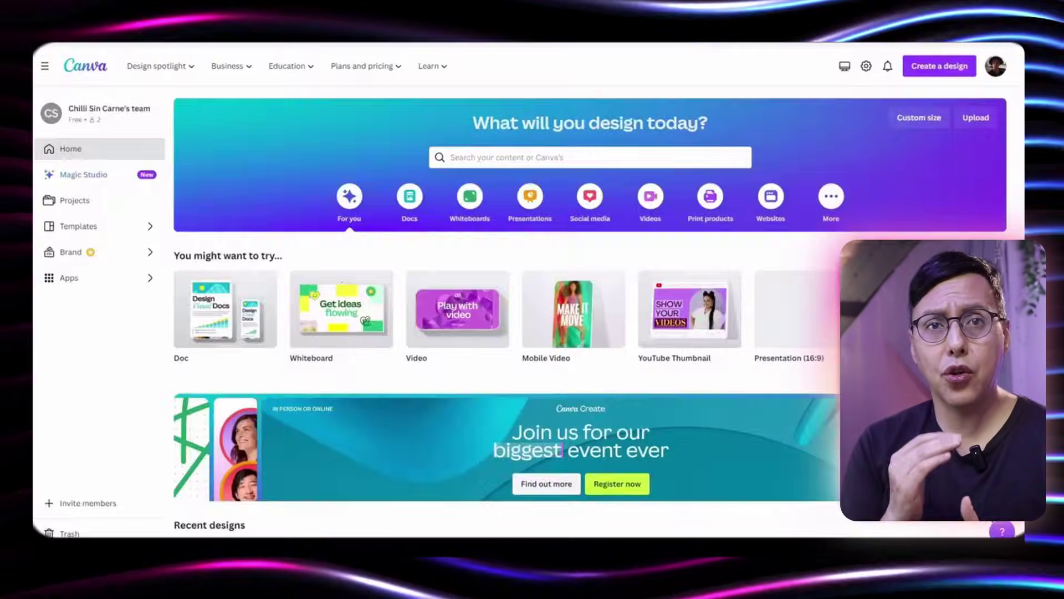
Step: Scroll Canva's home page to the trafi cant3 video design and open it
scroll(378, 361, "down", 4)
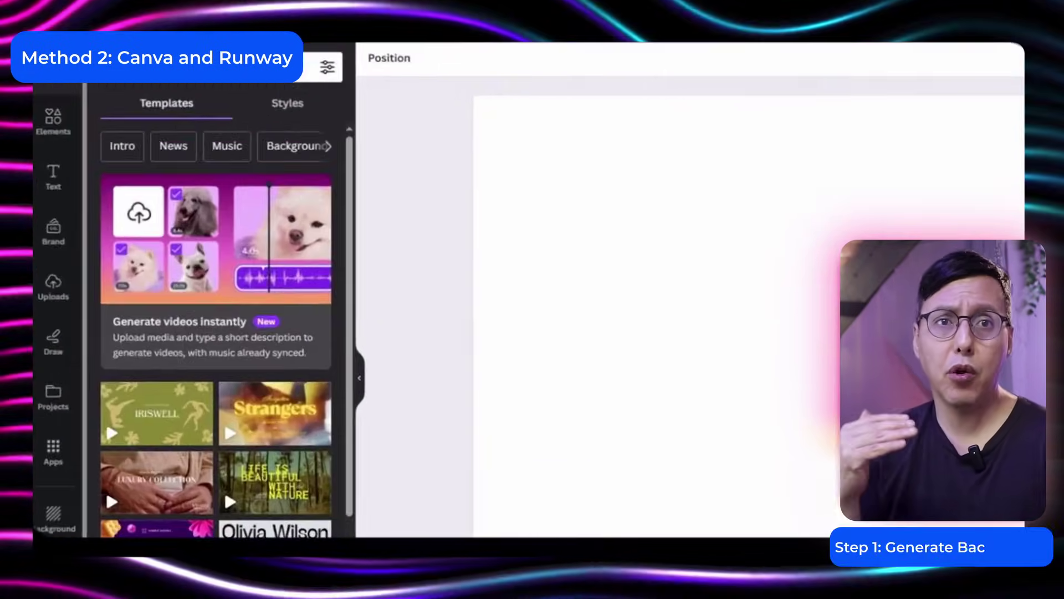
Step: Generate 'A photorealistic desert landscape' with Magic Media and paste the TRAFICANT3 logo centred on it
scroll(217, 332, "down", 15)
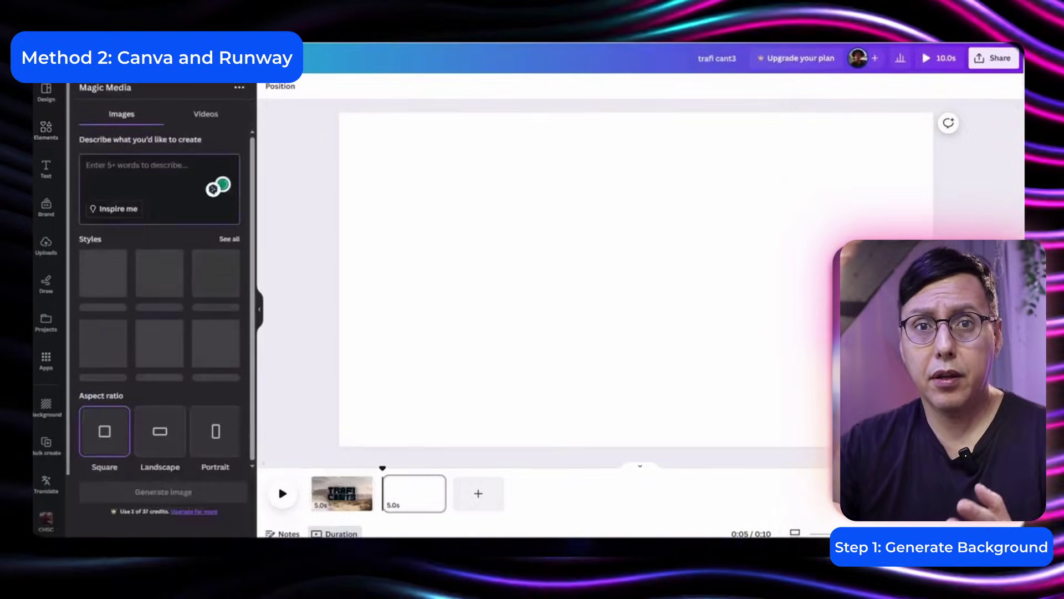
type("A desert")
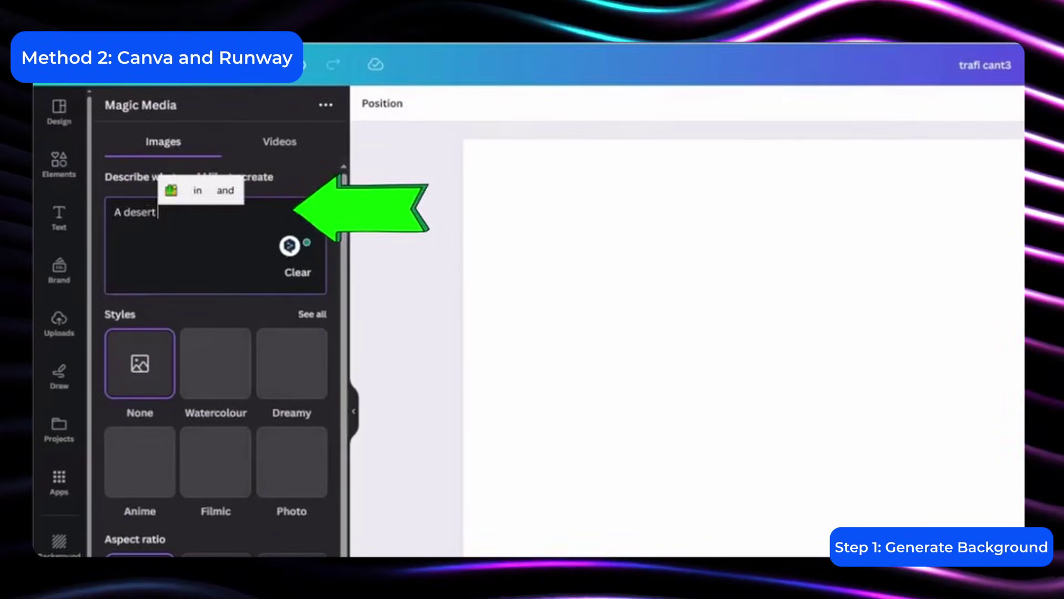
type(" landscape")
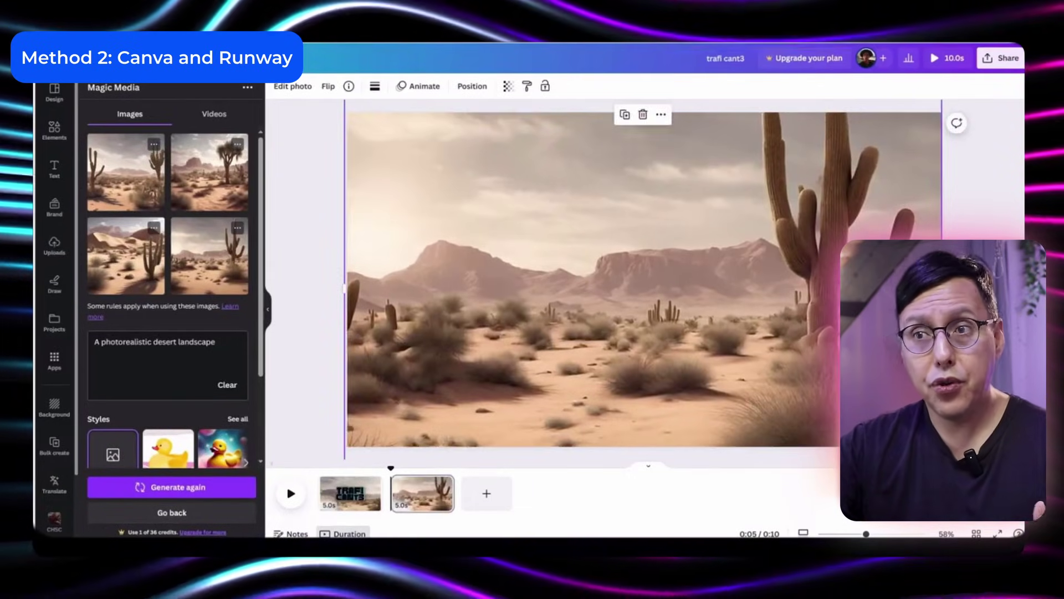
key("ctrl+v")
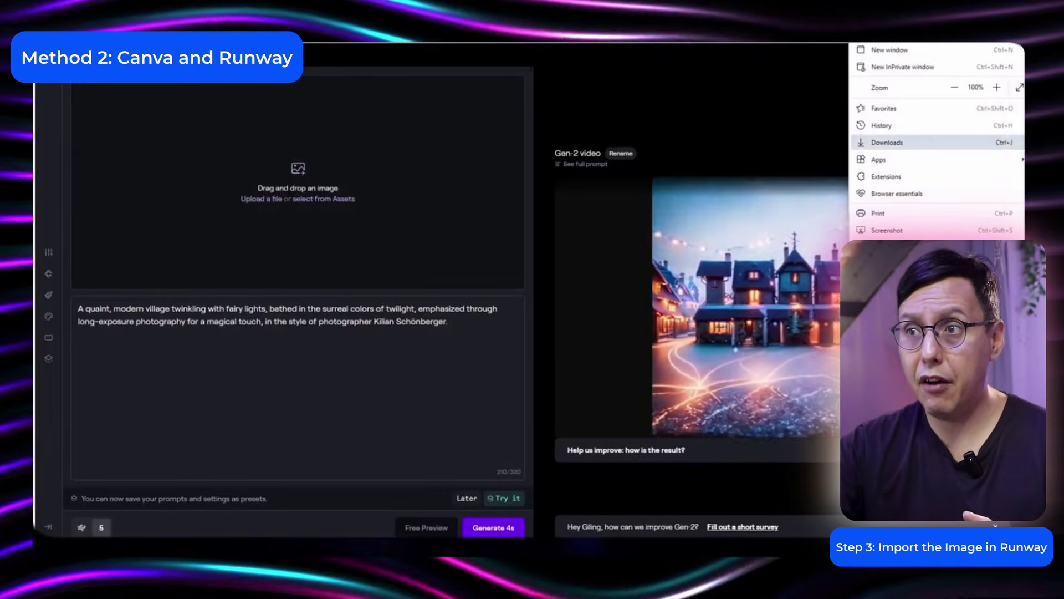
Step: Upload trafi cant3 (1).png from Downloads and rewrite the prompt as a TRAFICANT3 desert logo with moving clouds, timelapse
key("ctrl+j")
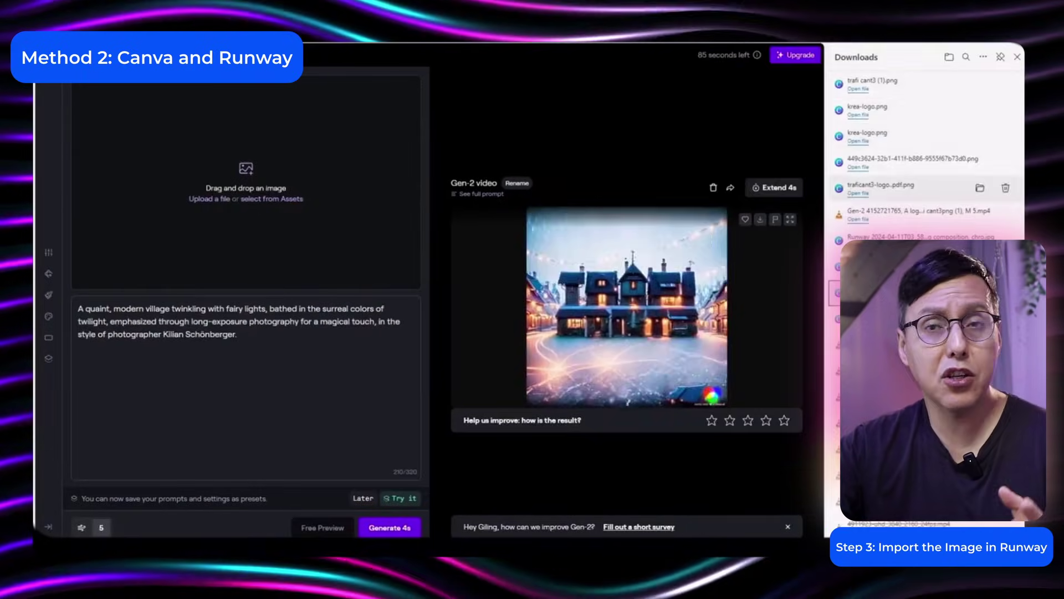
left_click_drag(784, 388, 238, 177)
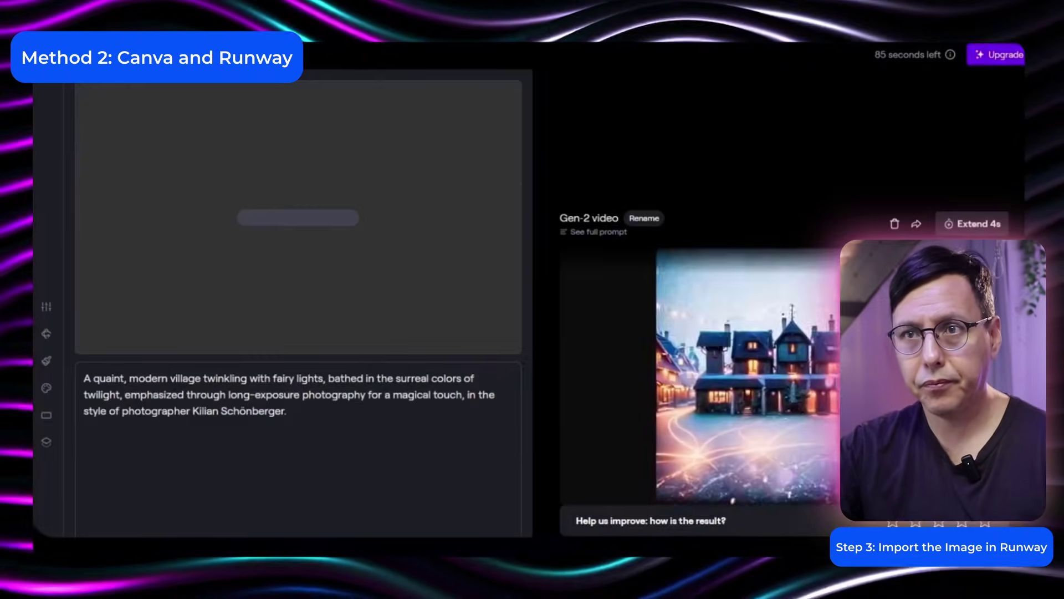
key("shift+Up")
key("shift+Up")
key("shift+Home")
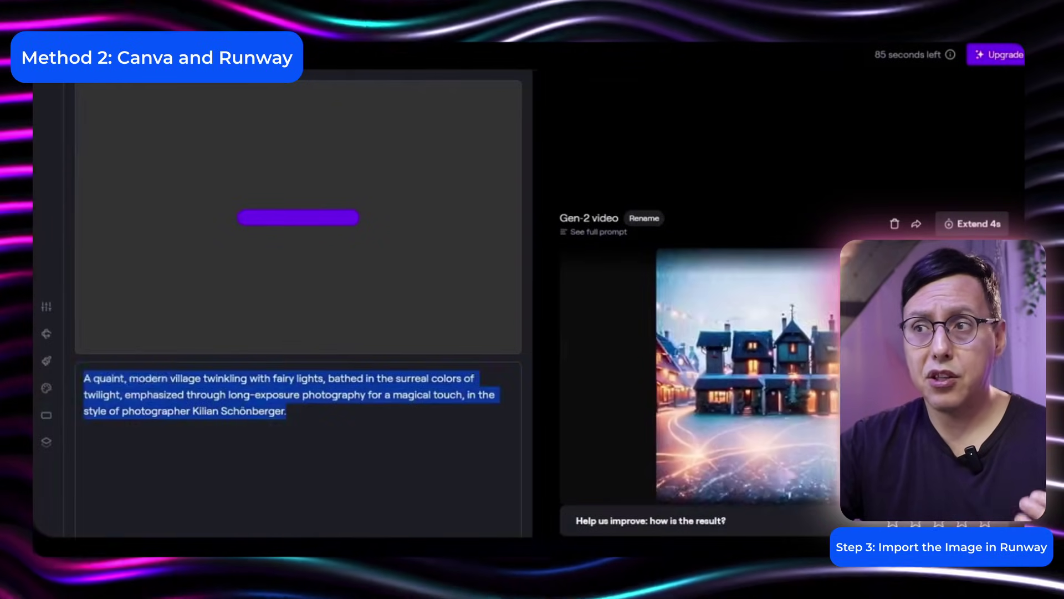
type("A logo of TRAFICANT3 in a desert. clouds moving")
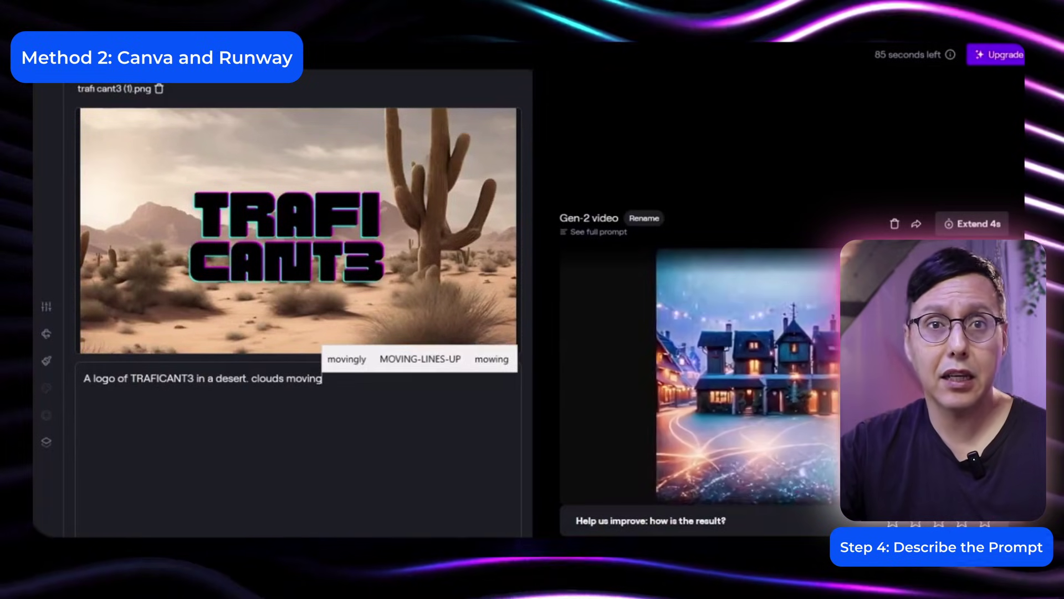
type(", timelapse")
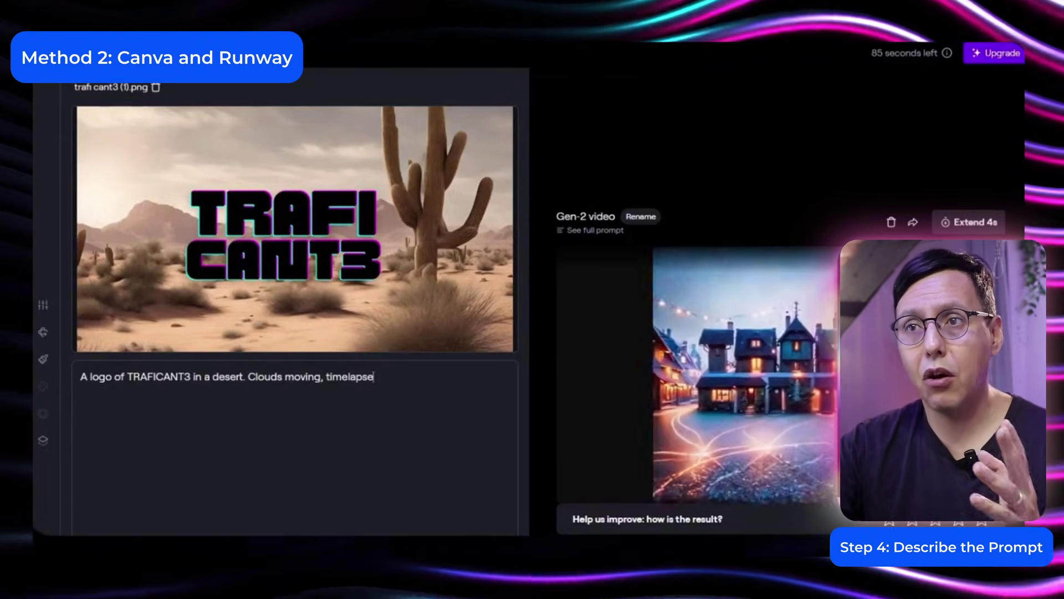